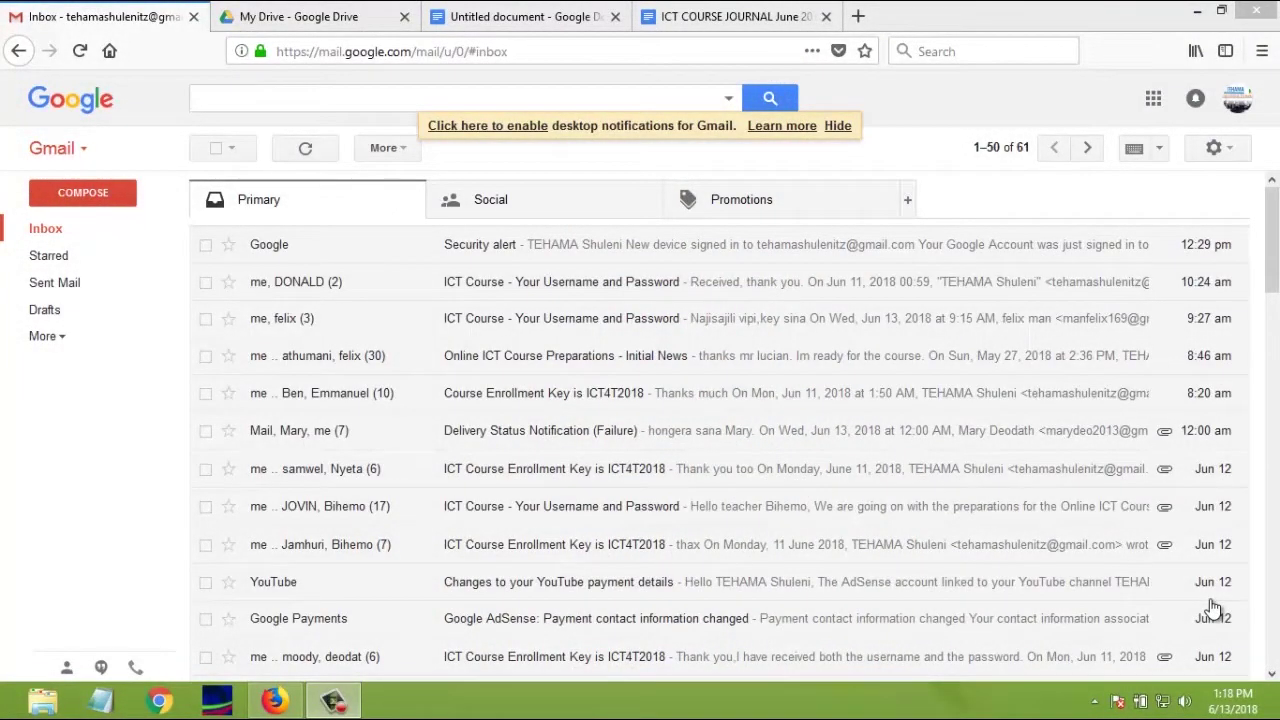
Check the signed-in Google account, then bring up the Google apps list to reach Drive.
click(1238, 100)
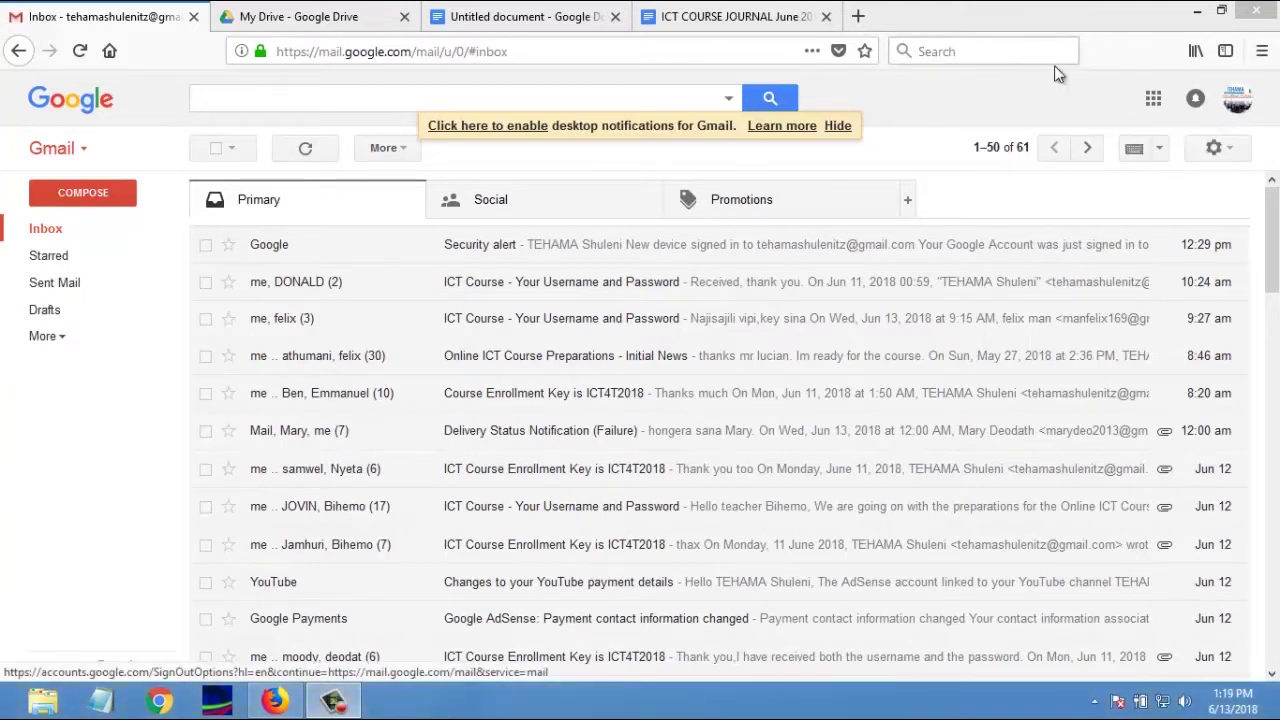
click(1236, 112)
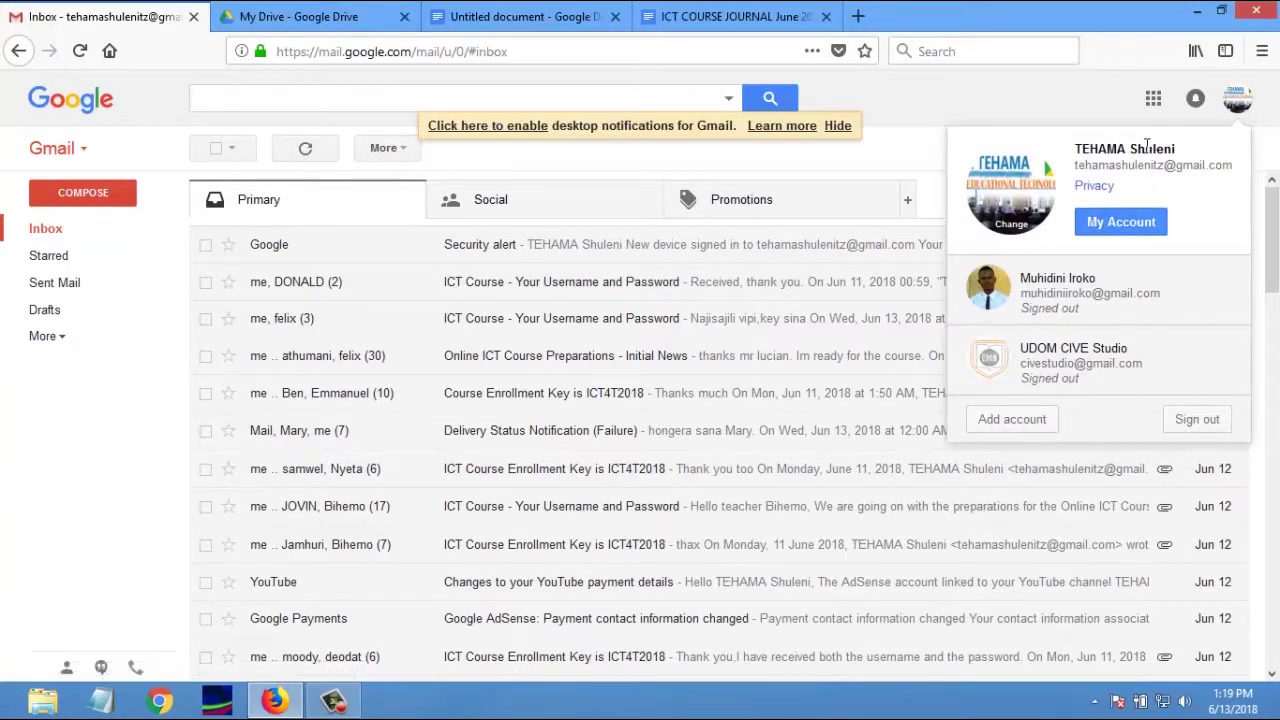
click(55, 480)
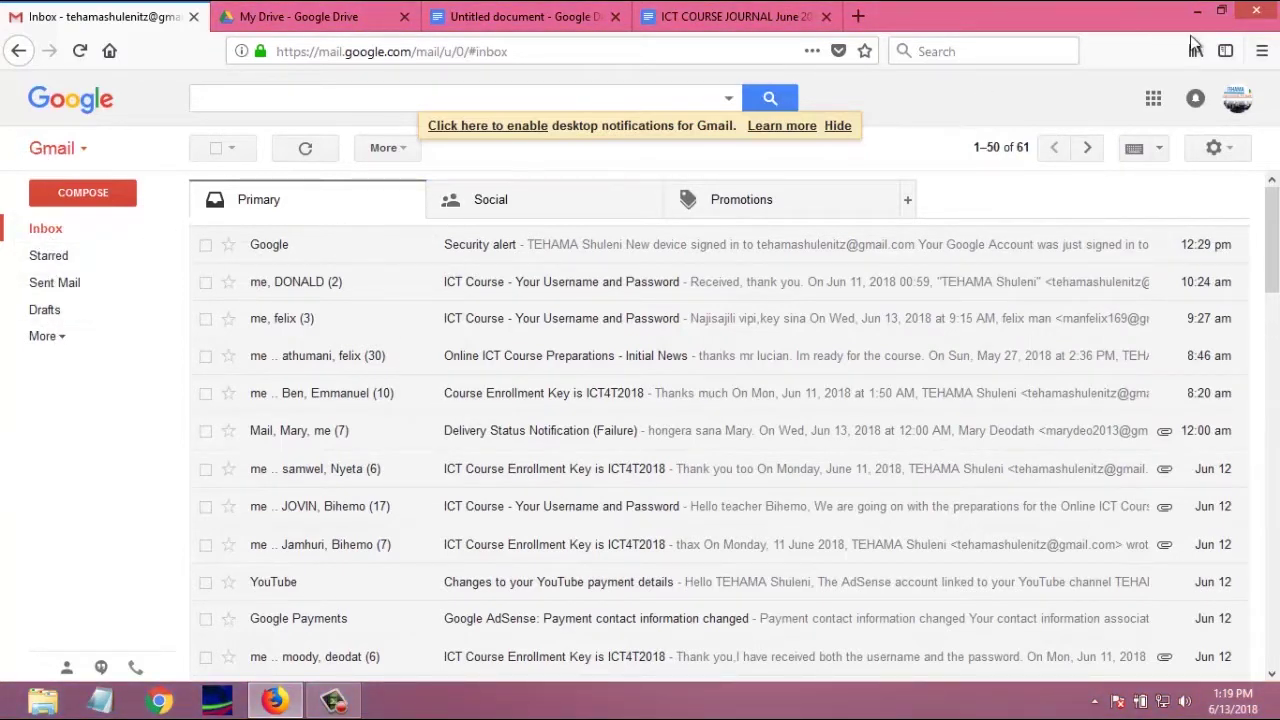
click(1155, 100)
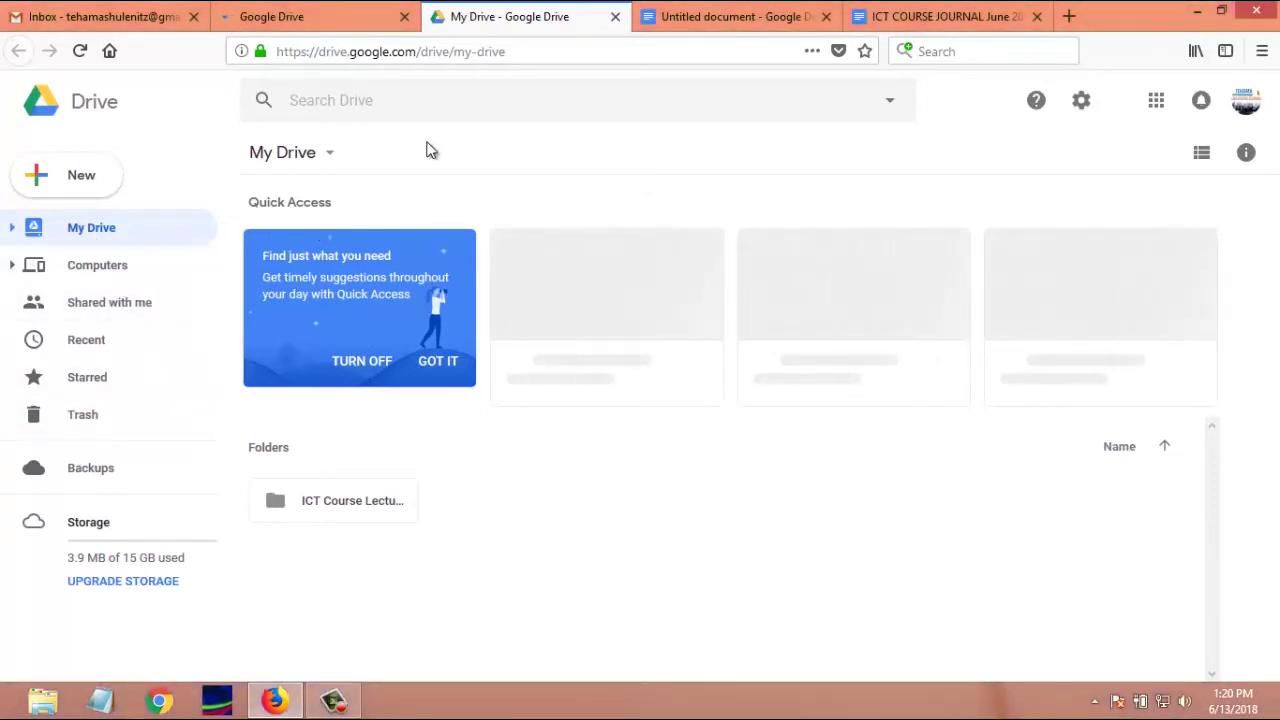
Show My Drive's add options and the list of new items, including Google Docs.
click(329, 160)
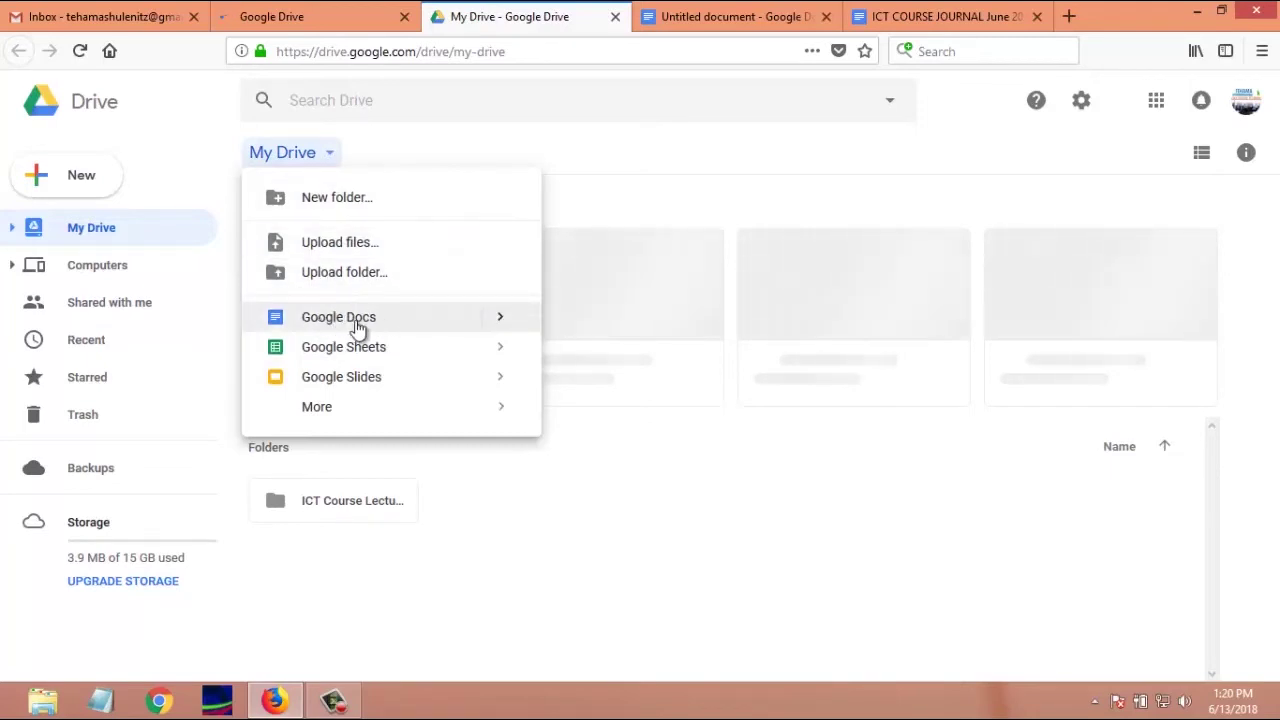
click(82, 180)
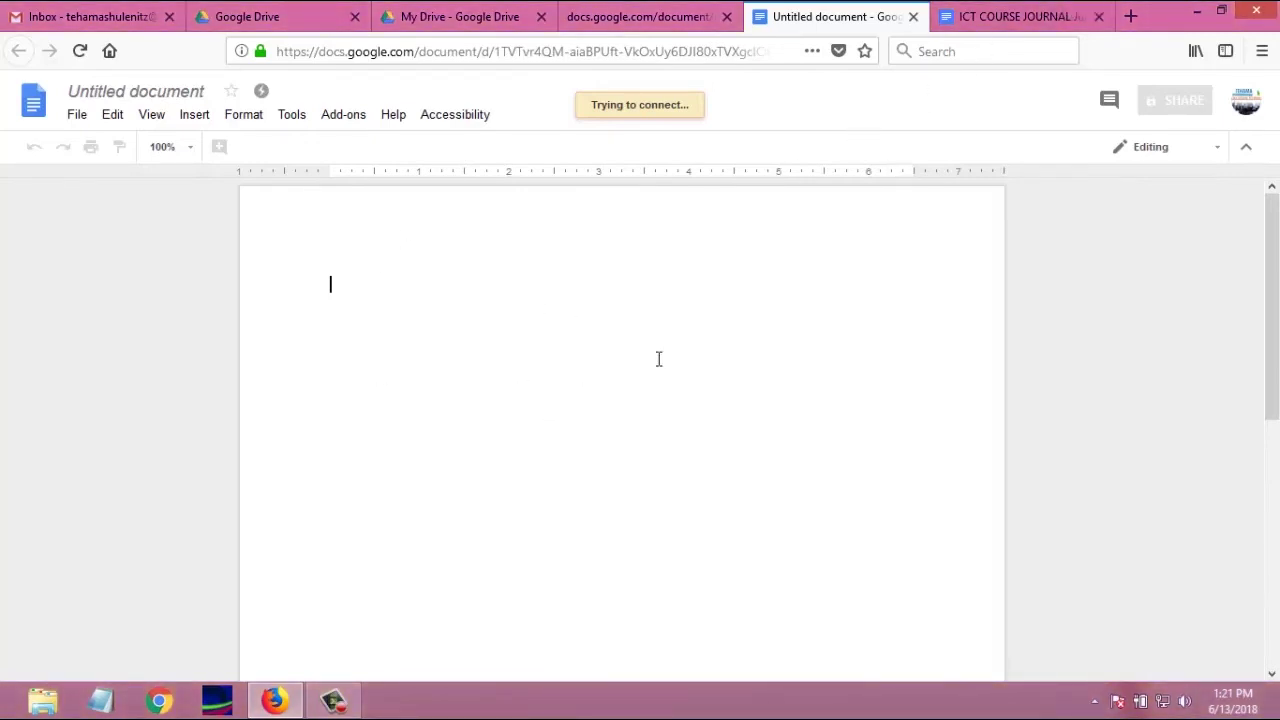
Switch to the ICT COURSE JOURNAL June 2018 document with its Day 1 and Day 2 entries.
click(1008, 18)
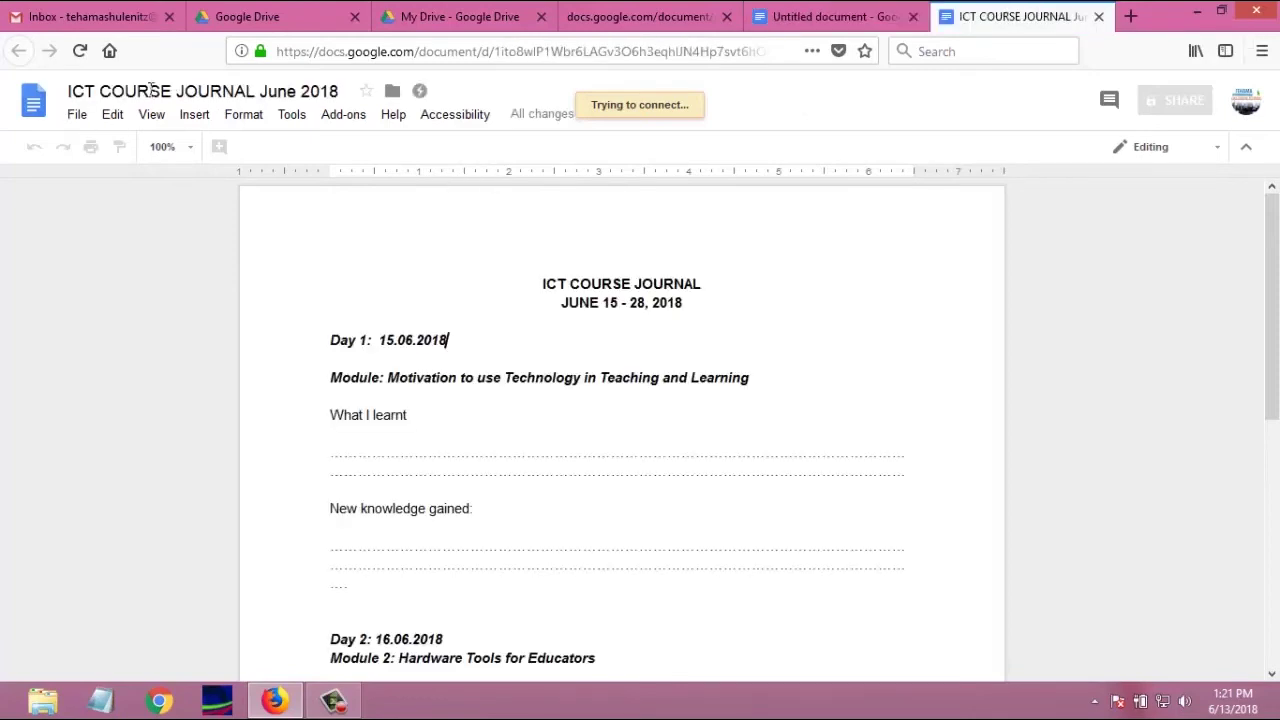